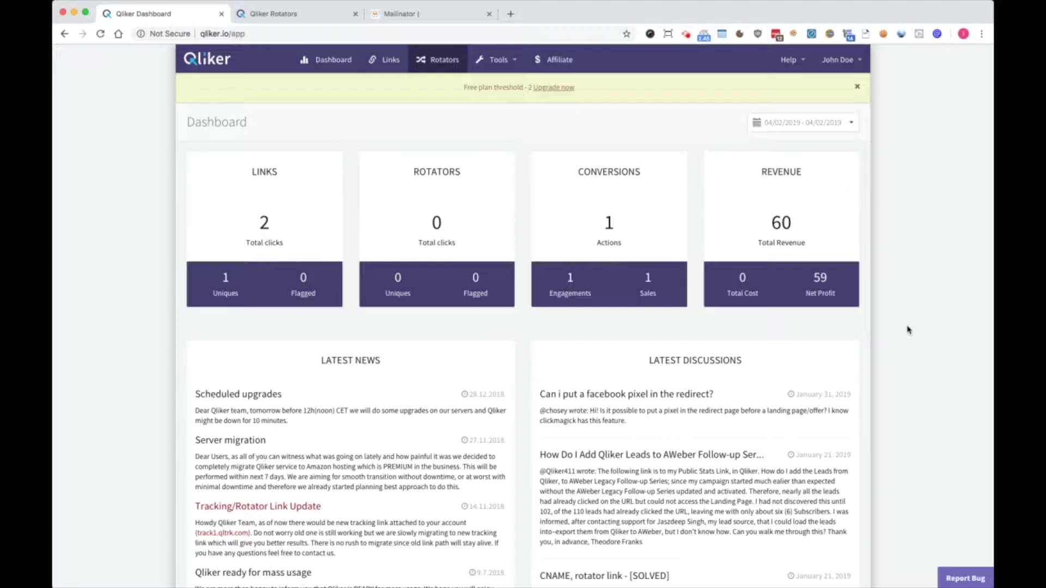
Step: Look over the free plan notice and the dashboard's date range choices without changing anything
{"action": "left_click", "coordinate": [908, 329]}
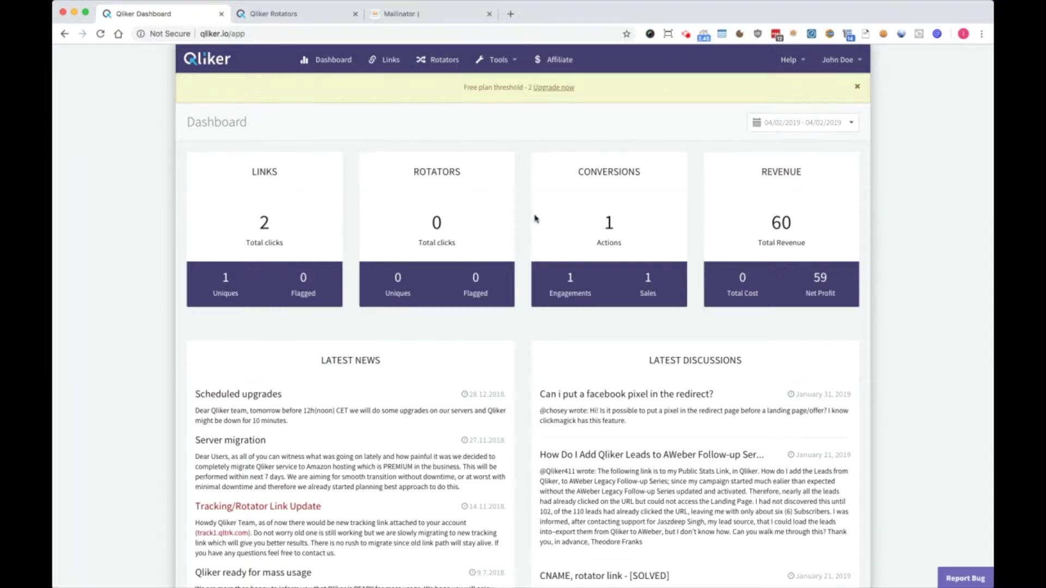
{"action": "left_click_drag", "start_coordinate": [462, 95], "coordinate": [597, 93]}
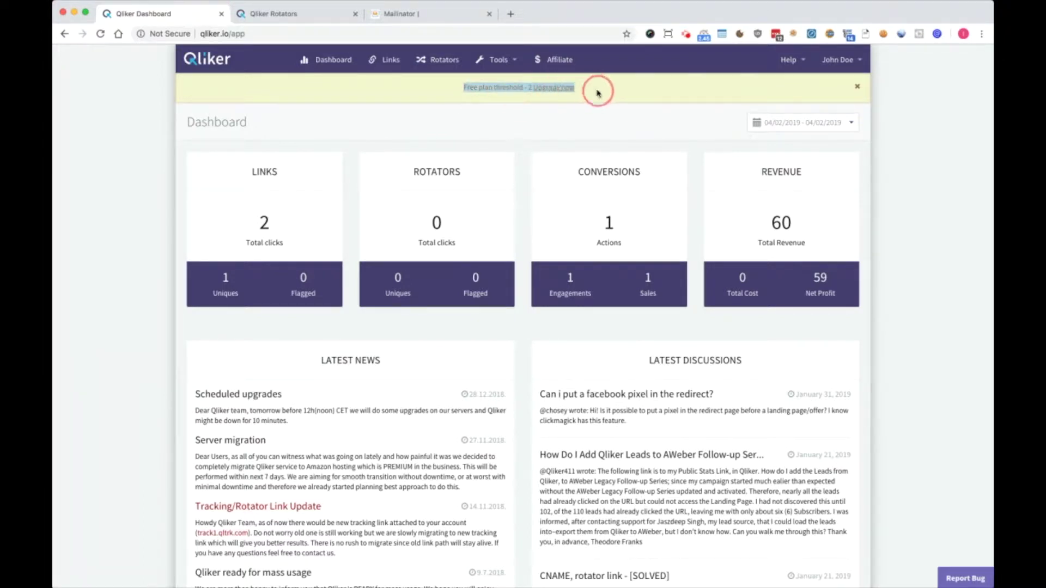
{"action": "left_click", "coordinate": [497, 88]}
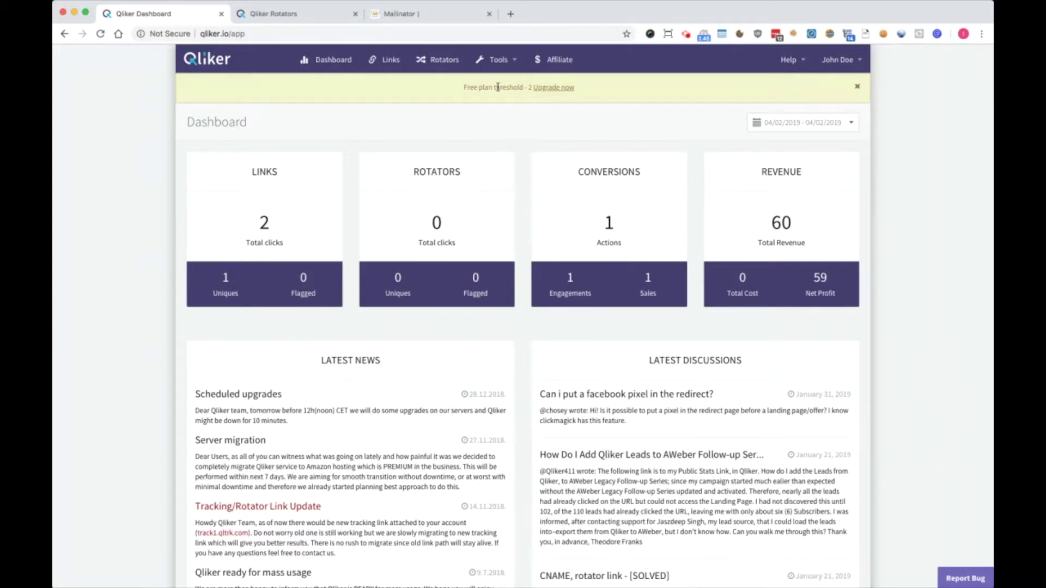
{"action": "left_click", "coordinate": [769, 124]}
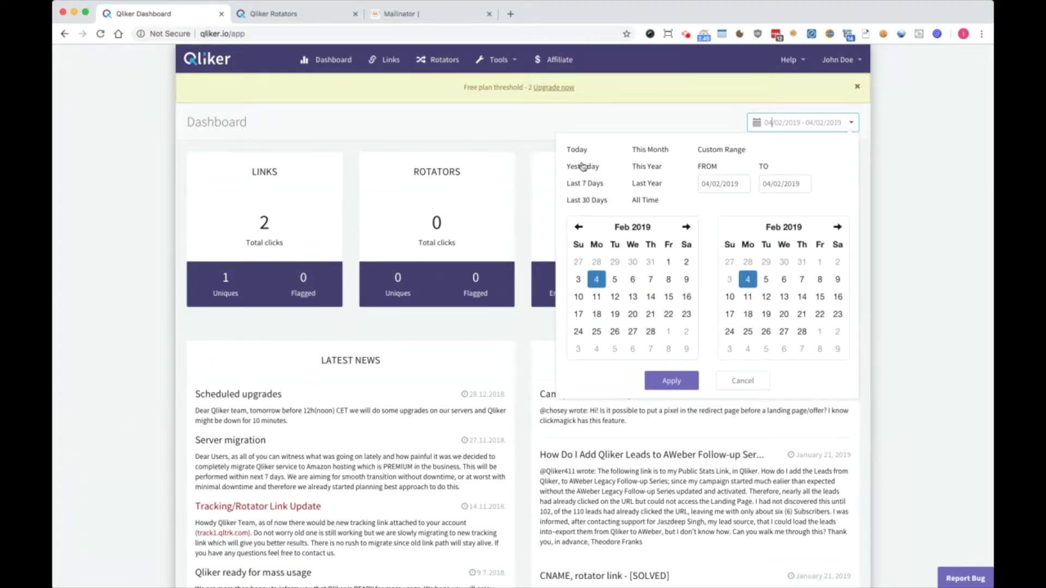
{"action": "left_click", "coordinate": [471, 194]}
Step: Reload the dashboard so the Rotators card shows 2 total clicks and 2 uniques
{"action": "left_click_drag", "start_coordinate": [257, 172], "coordinate": [811, 271]}
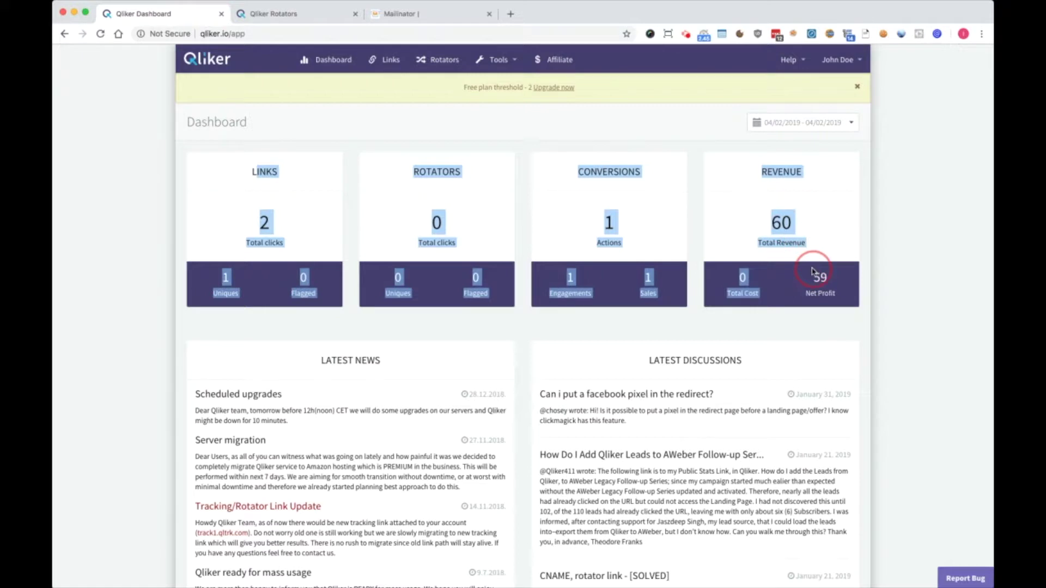
{"action": "left_click", "coordinate": [845, 298]}
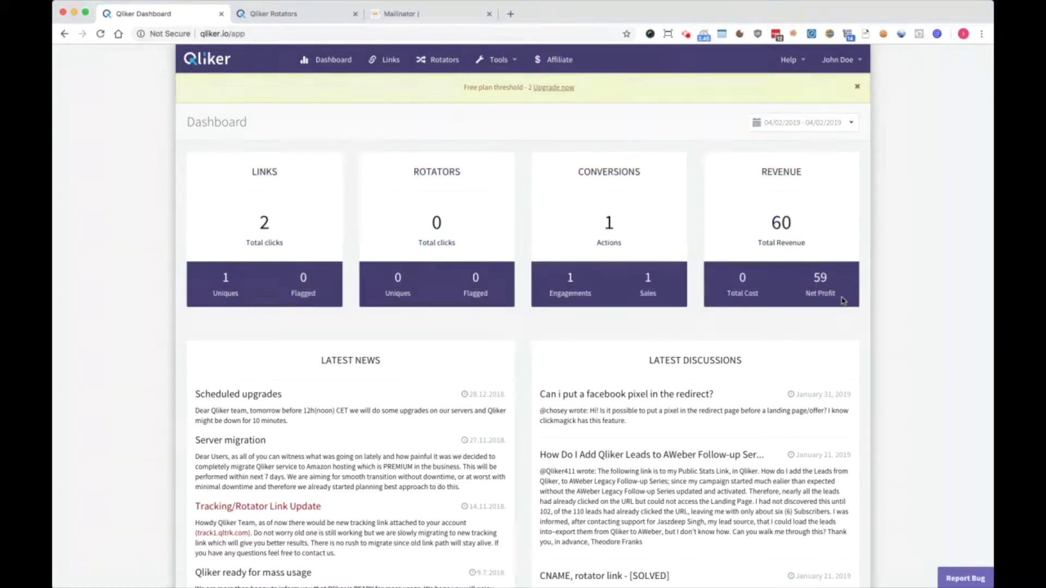
{"action": "double_click", "coordinate": [263, 174]}
{"action": "left_click", "coordinate": [259, 222]}
{"action": "double_click", "coordinate": [259, 221]}
{"action": "left_click", "coordinate": [239, 283]}
{"action": "key", "text": "super+r"}
{"action": "scroll", "coordinate": [303, 359], "scroll_direction": "down", "scroll_amount": 1}
{"action": "scroll", "coordinate": [304, 356], "scroll_direction": "down", "scroll_amount": 3}
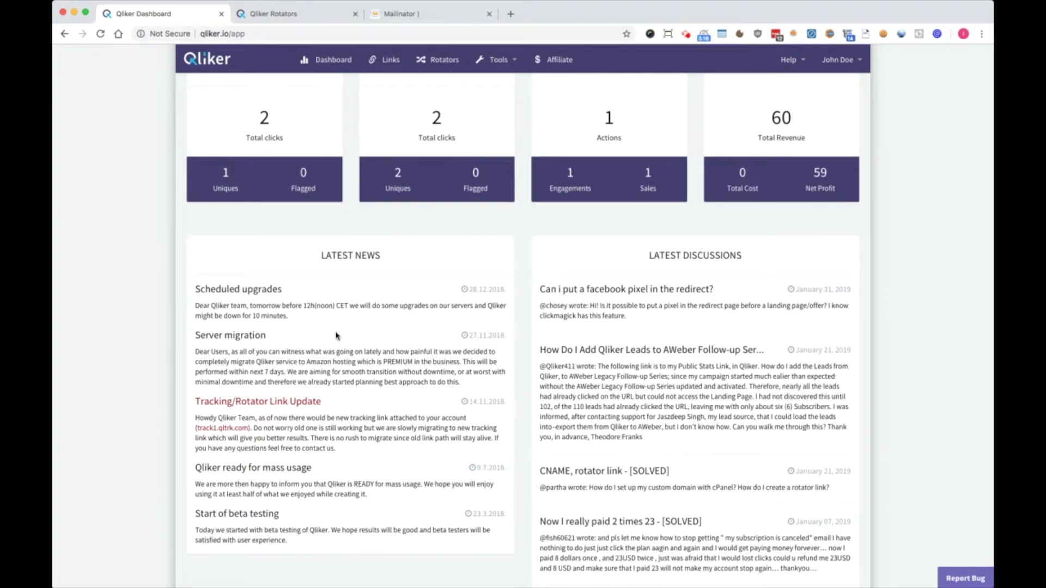
{"action": "scroll", "coordinate": [336, 335], "scroll_direction": "down", "scroll_amount": 3}
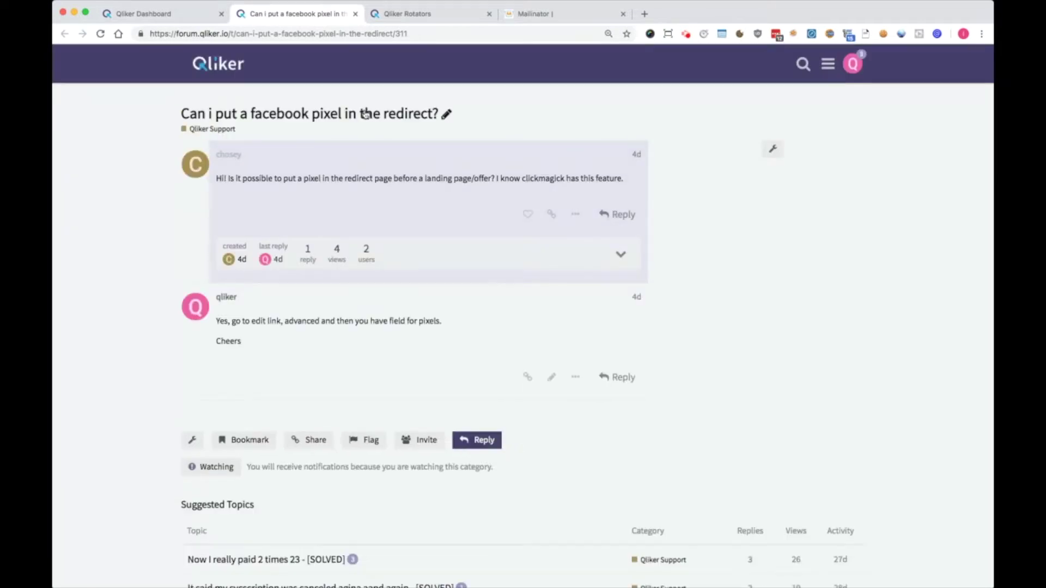
{"action": "left_click", "coordinate": [355, 14]}
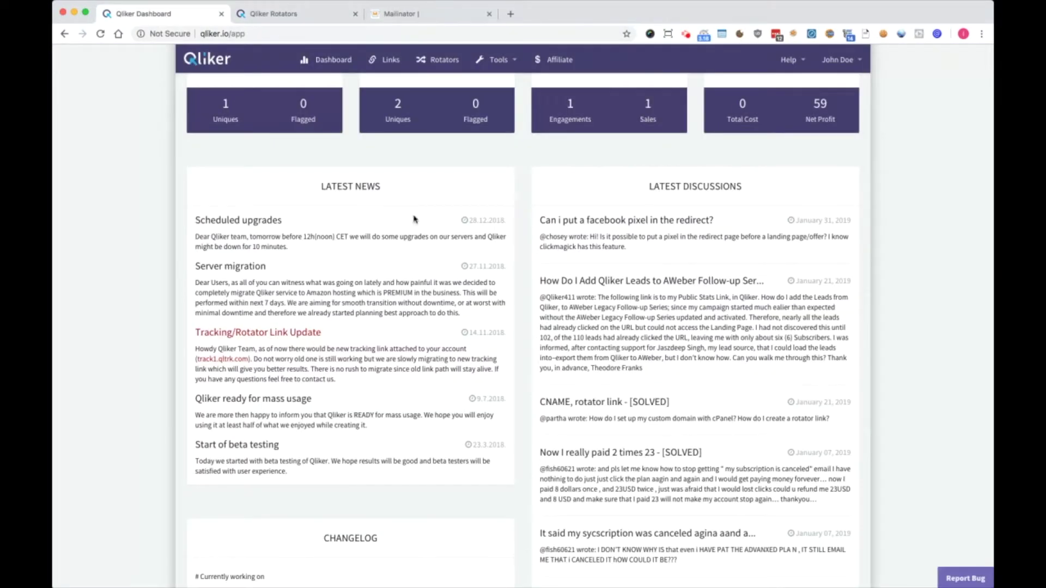
{"action": "scroll", "coordinate": [428, 329], "scroll_direction": "down", "scroll_amount": 5}
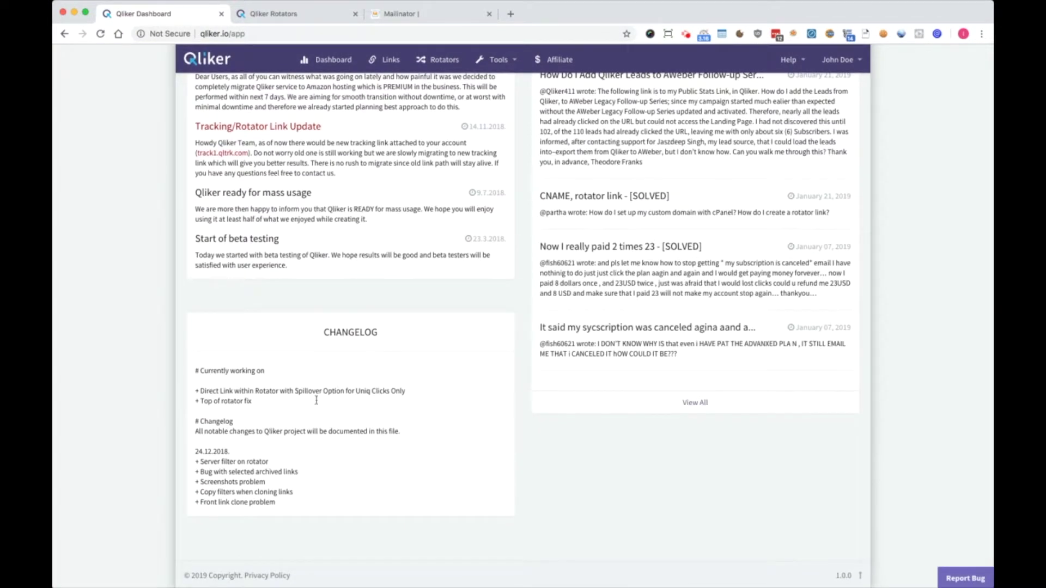
{"action": "scroll", "coordinate": [292, 405], "scroll_direction": "down", "scroll_amount": 1}
{"action": "scroll", "coordinate": [291, 404], "scroll_direction": "down", "scroll_amount": 2}
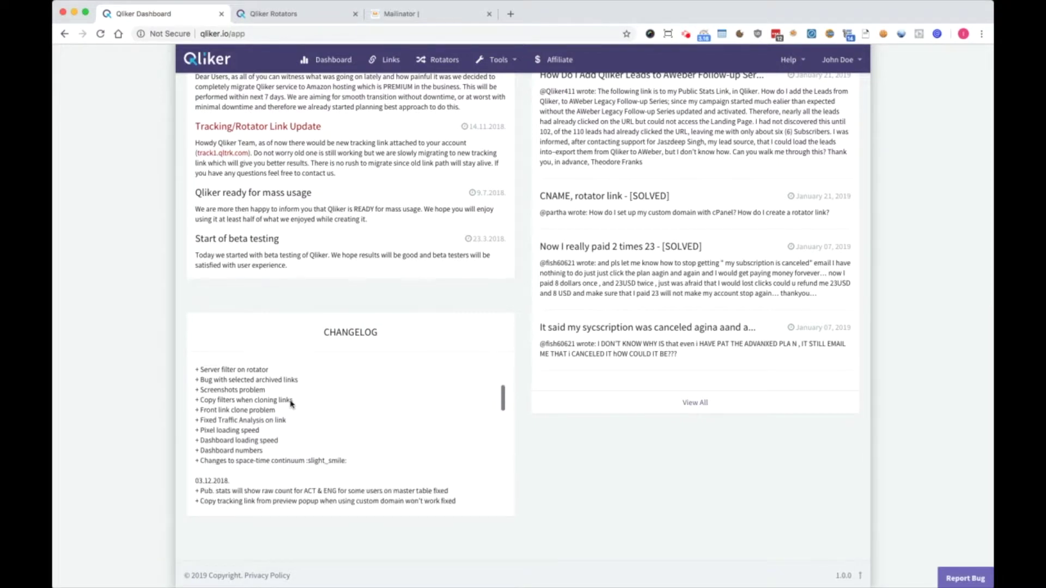
{"action": "scroll", "coordinate": [291, 405], "scroll_direction": "up", "scroll_amount": 3}
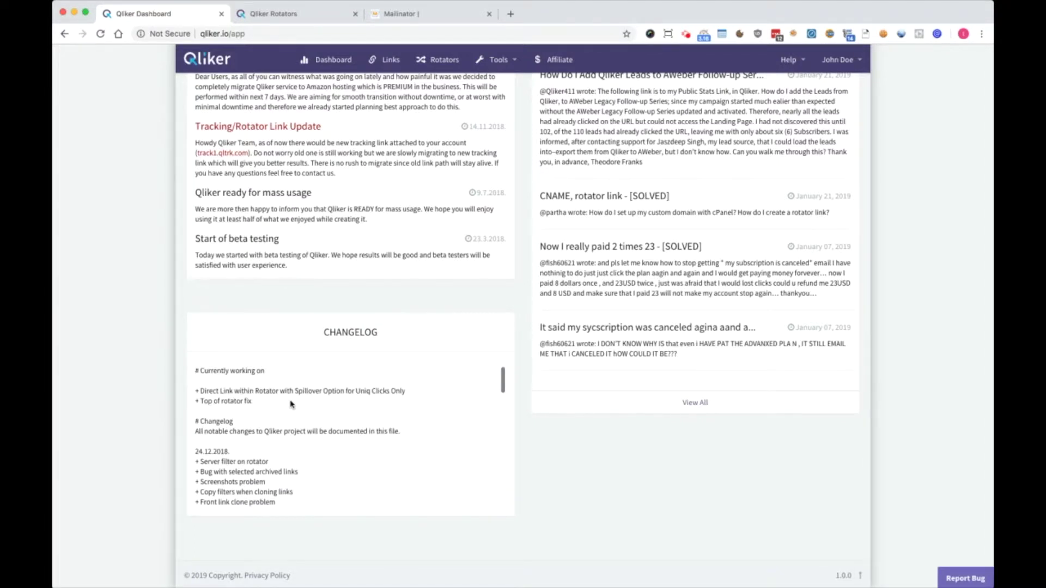
{"action": "scroll", "coordinate": [291, 405], "scroll_direction": "up", "scroll_amount": 7}
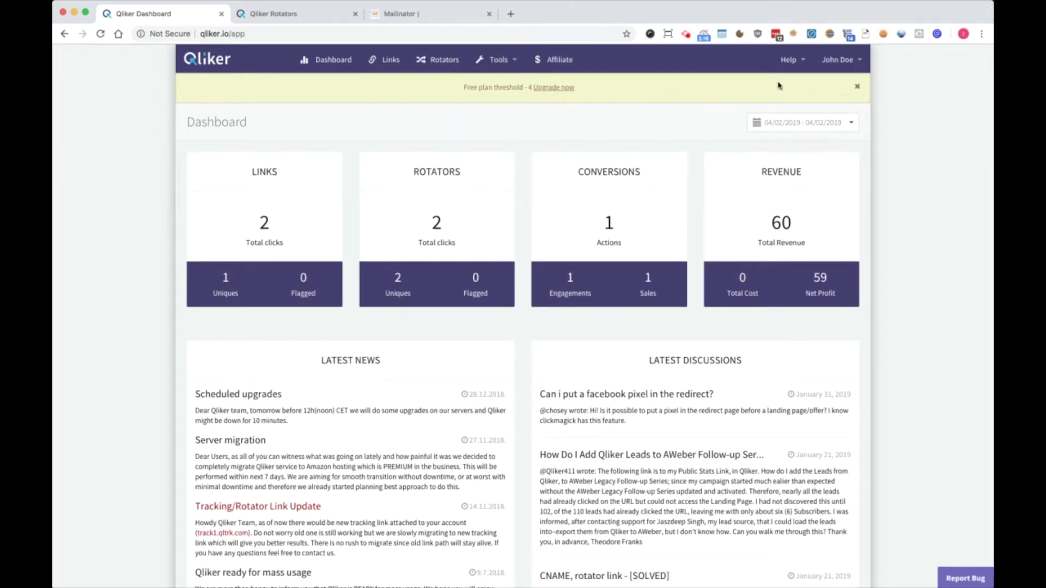
{"action": "left_click", "coordinate": [792, 68]}
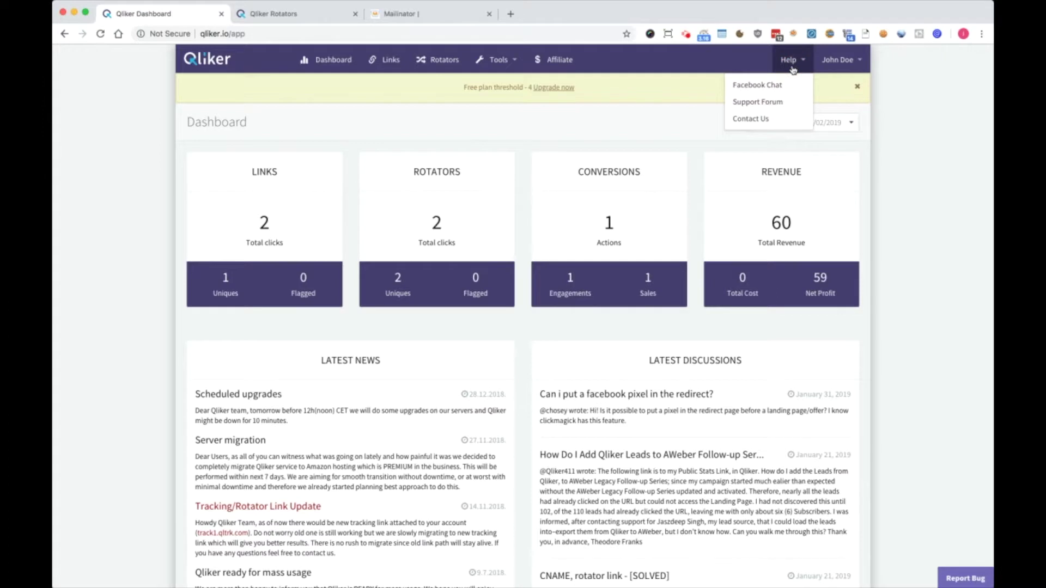
{"action": "left_click", "coordinate": [761, 104]}
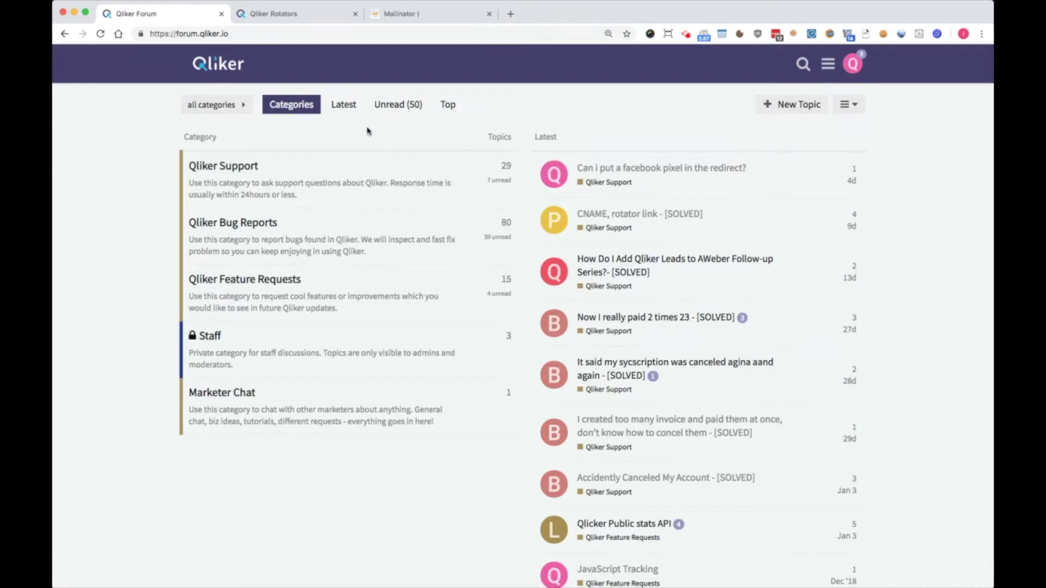
{"action": "left_click", "coordinate": [63, 37]}
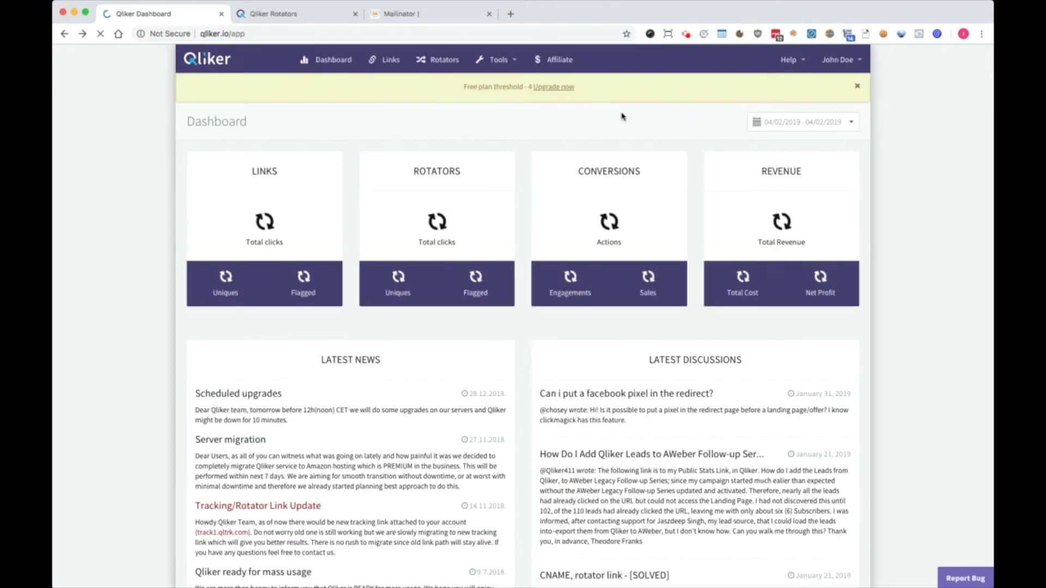
Step: Bring up the Help > Contact Us emergency form, then the account menu
{"action": "left_click", "coordinate": [787, 61]}
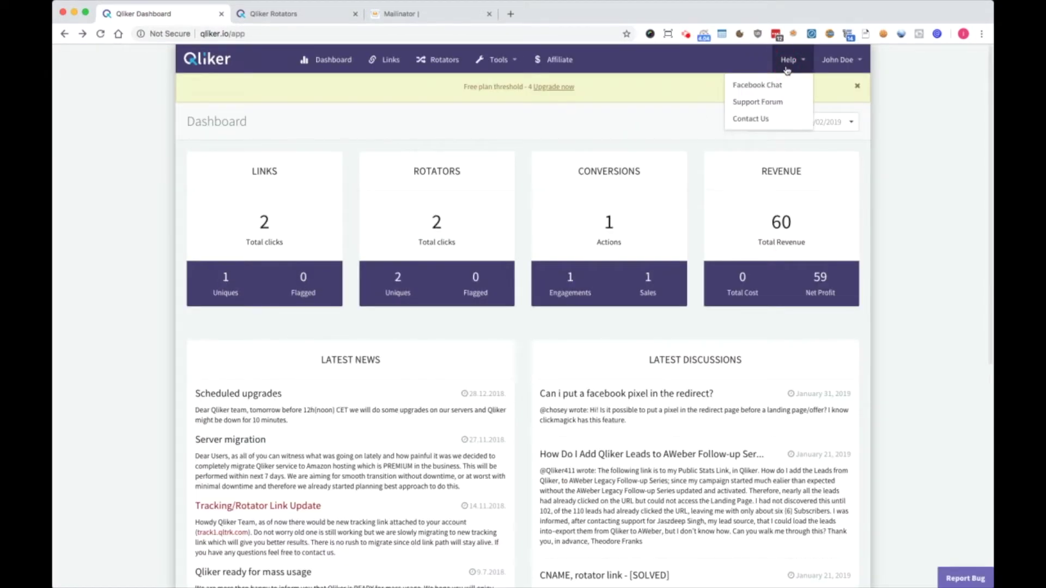
{"action": "left_click", "coordinate": [762, 120]}
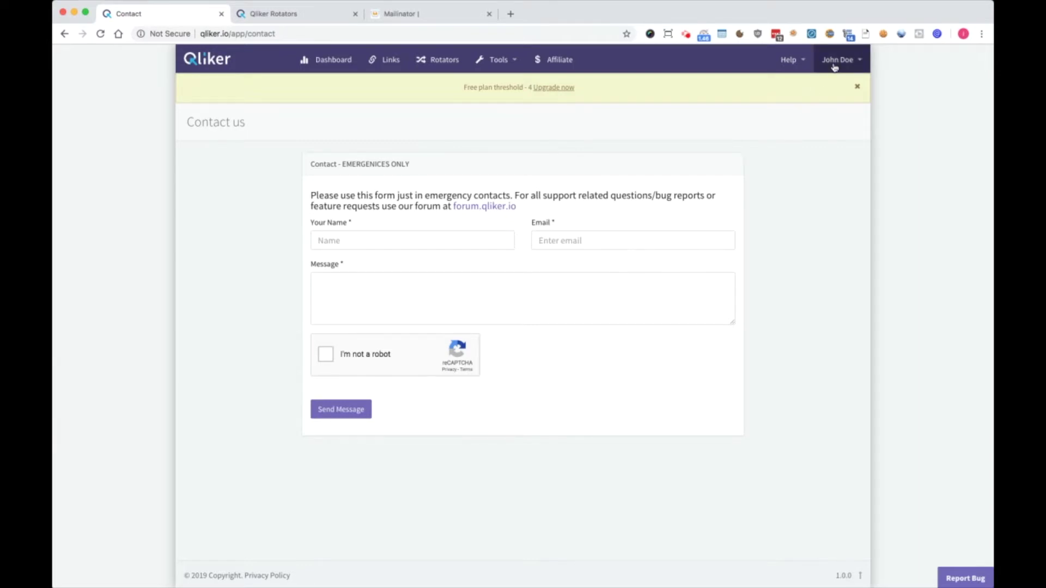
{"action": "left_click", "coordinate": [834, 67]}
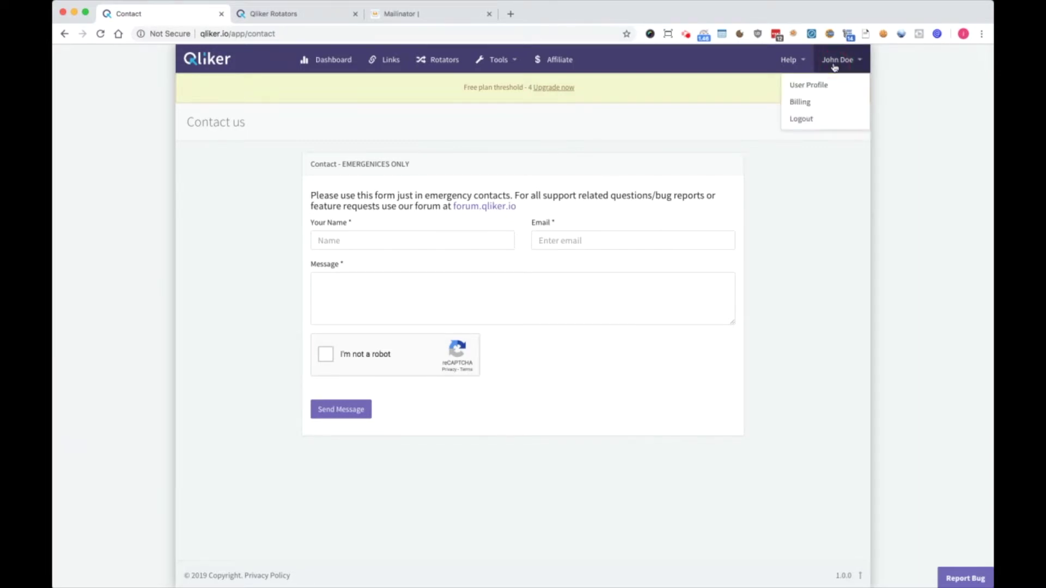
Step: Open User Profile and review the Filtering tab's spider and Abuser filter options
{"action": "left_click", "coordinate": [815, 85]}
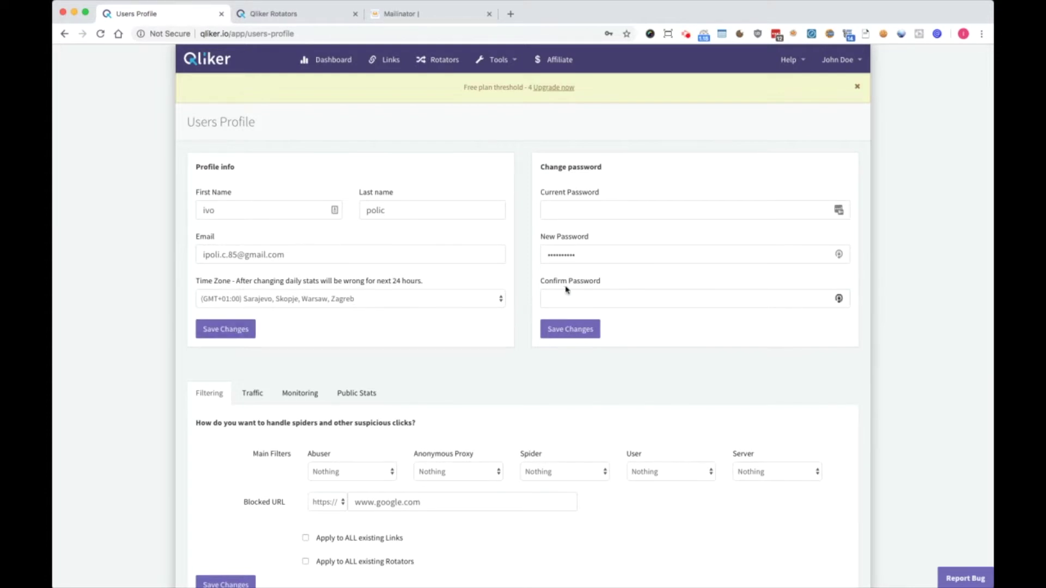
{"action": "scroll", "coordinate": [574, 313], "scroll_direction": "down", "scroll_amount": 2}
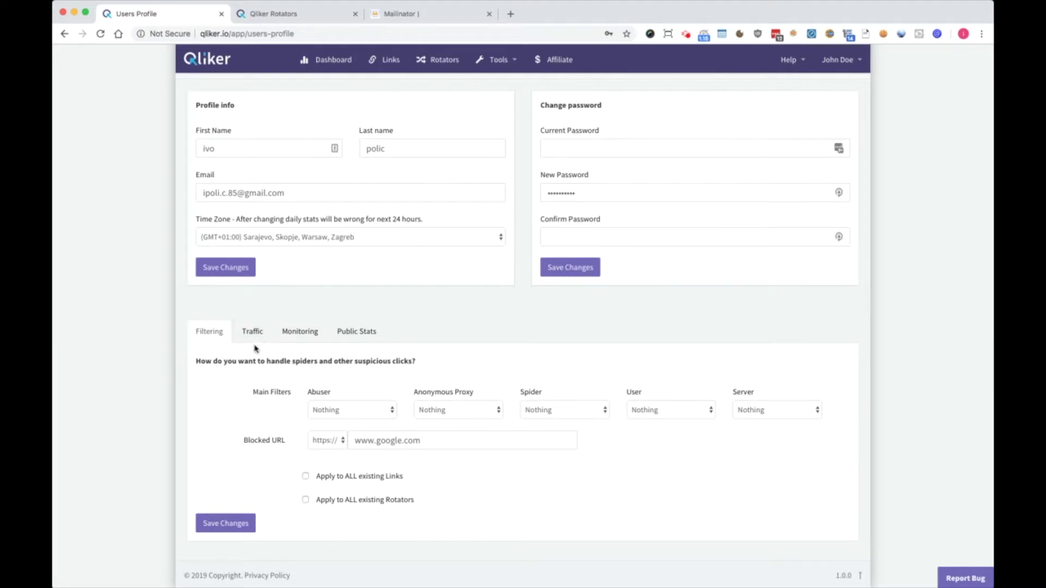
{"action": "scroll", "coordinate": [272, 354], "scroll_direction": "up", "scroll_amount": 1}
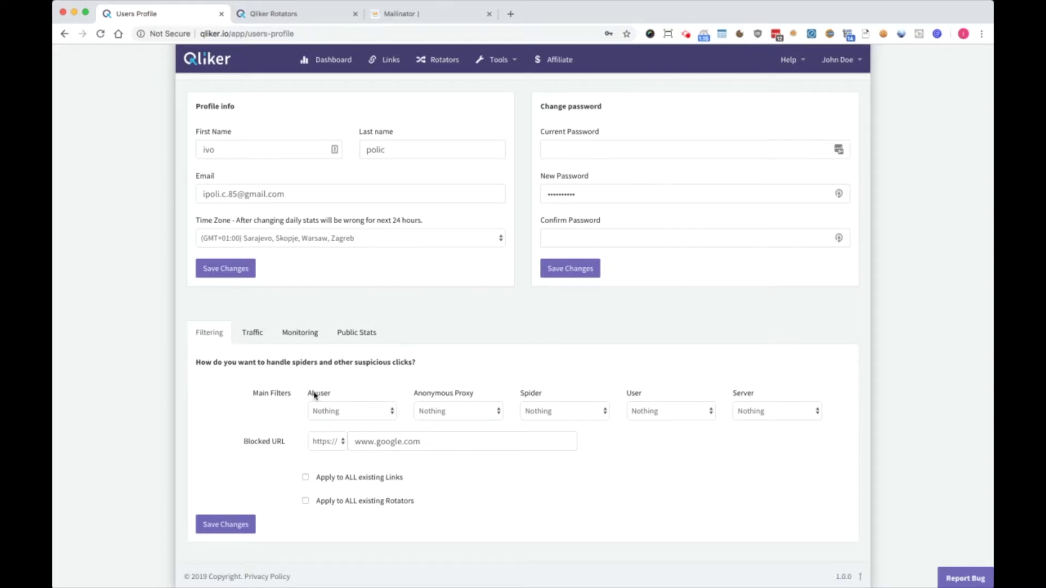
{"action": "left_click", "coordinate": [339, 412]}
{"action": "left_click", "coordinate": [515, 70]}
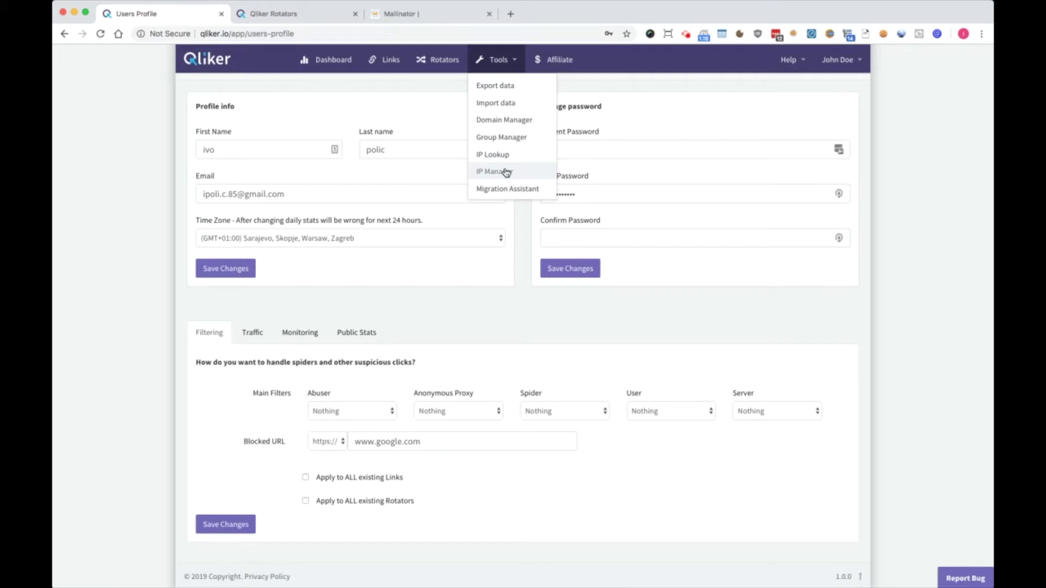
{"action": "left_click", "coordinate": [700, 348]}
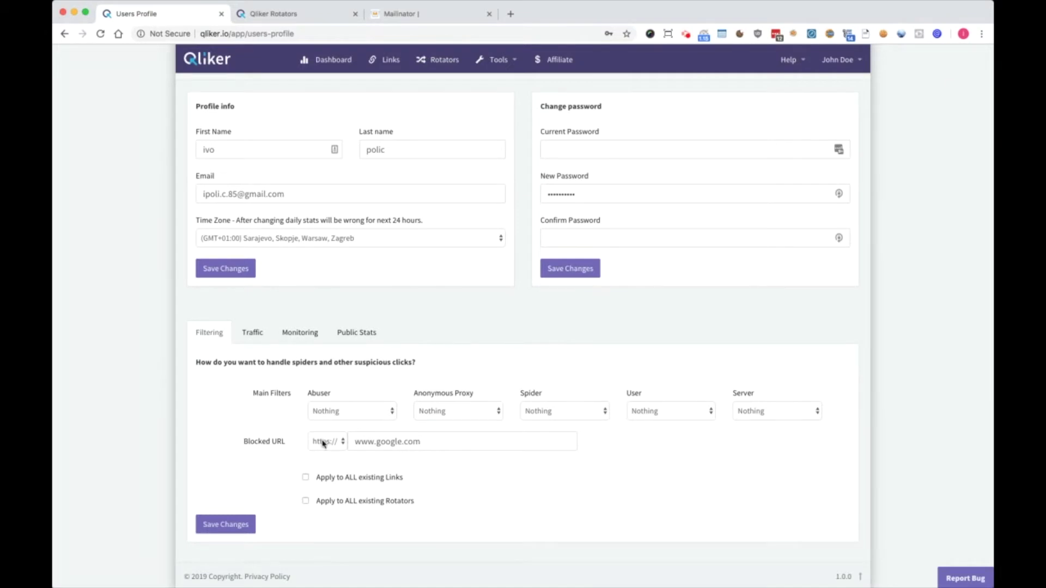
{"action": "left_click", "coordinate": [365, 441]}
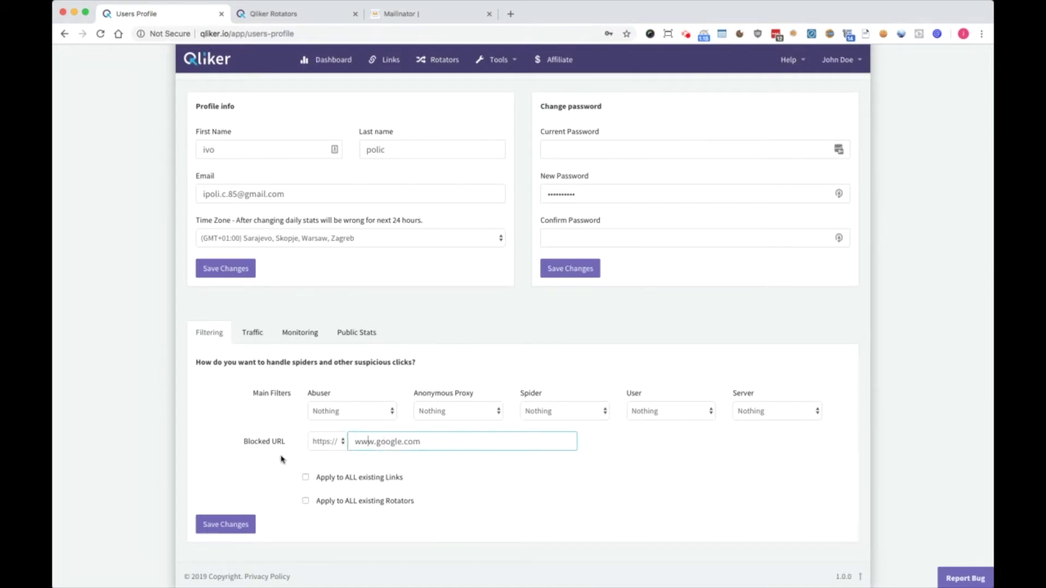
{"action": "left_click", "coordinate": [227, 467]}
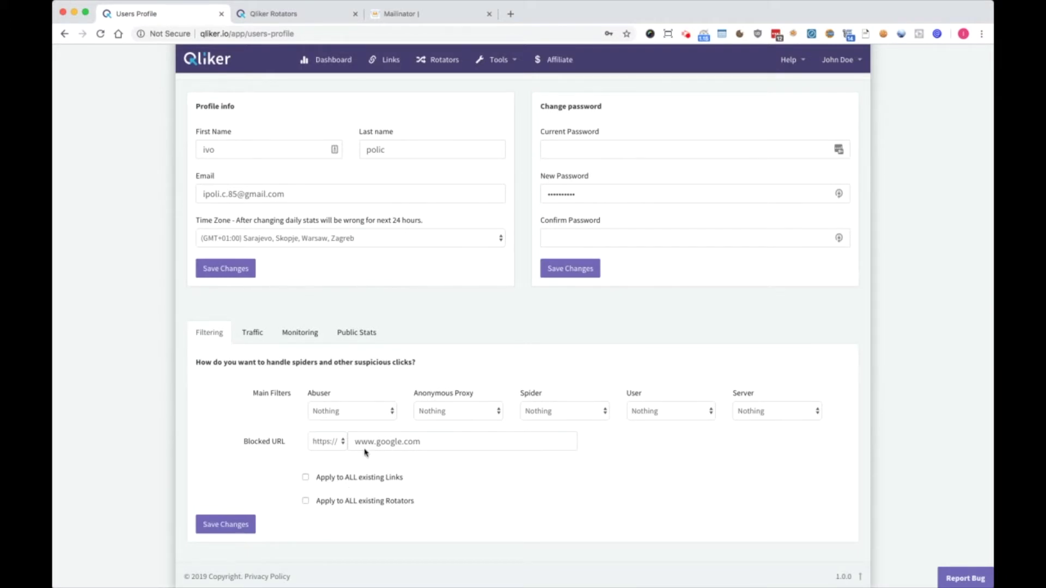
{"action": "left_click_drag", "start_coordinate": [377, 442], "coordinate": [452, 439]}
{"action": "type", "text": "yahoo.com"}
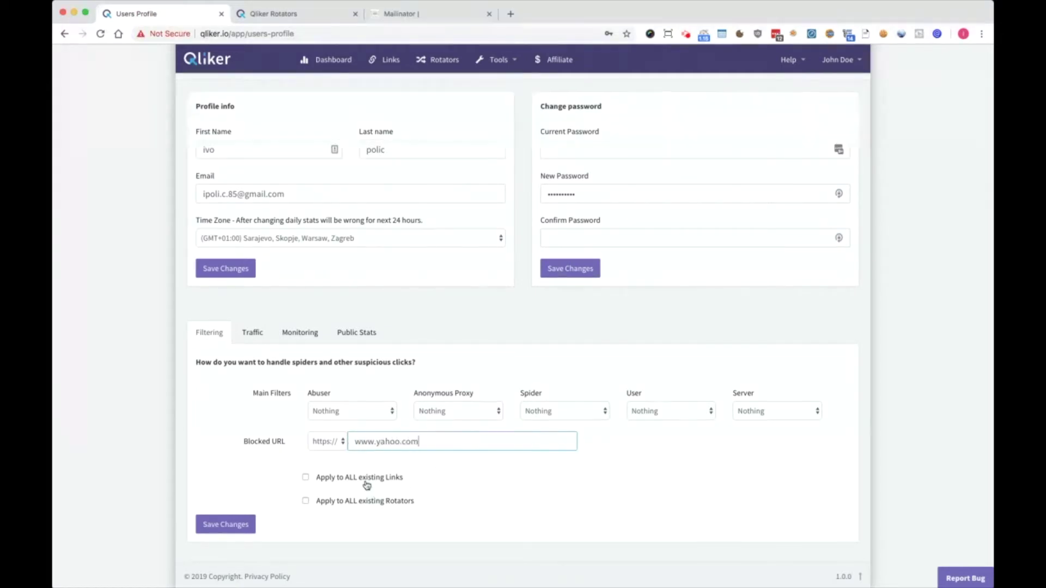
{"action": "left_click", "coordinate": [364, 480]}
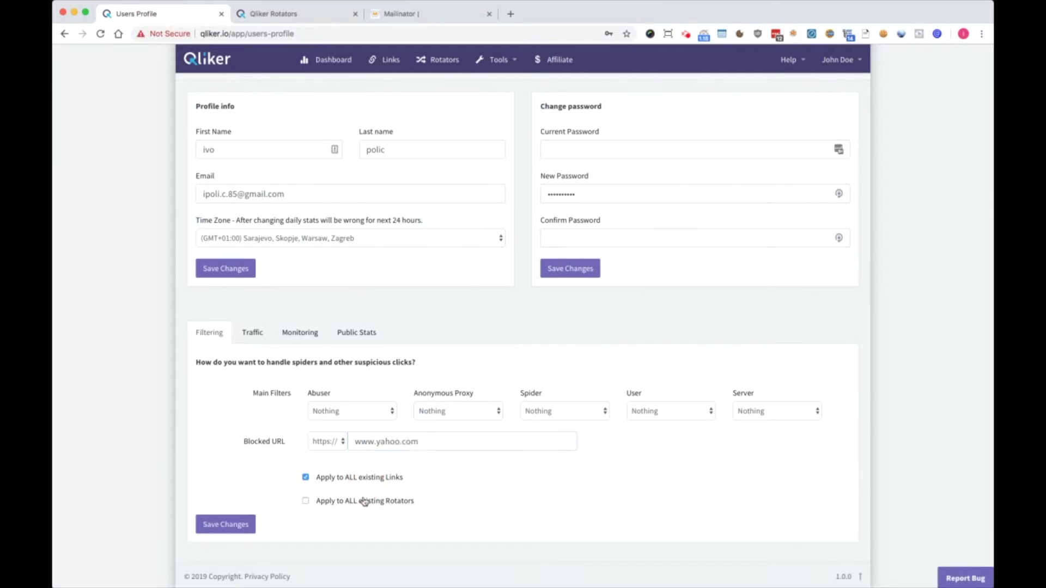
{"action": "left_click", "coordinate": [364, 500]}
{"action": "left_click", "coordinate": [251, 529]}
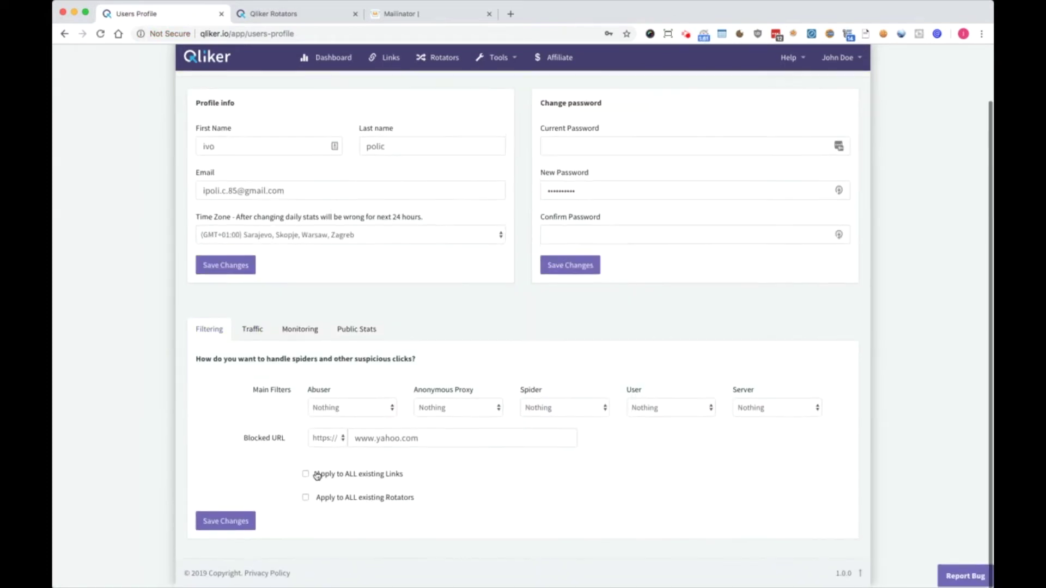
Step: Block all traffic from China, save it, and bring up the link monitoring settings
{"action": "left_click", "coordinate": [267, 337]}
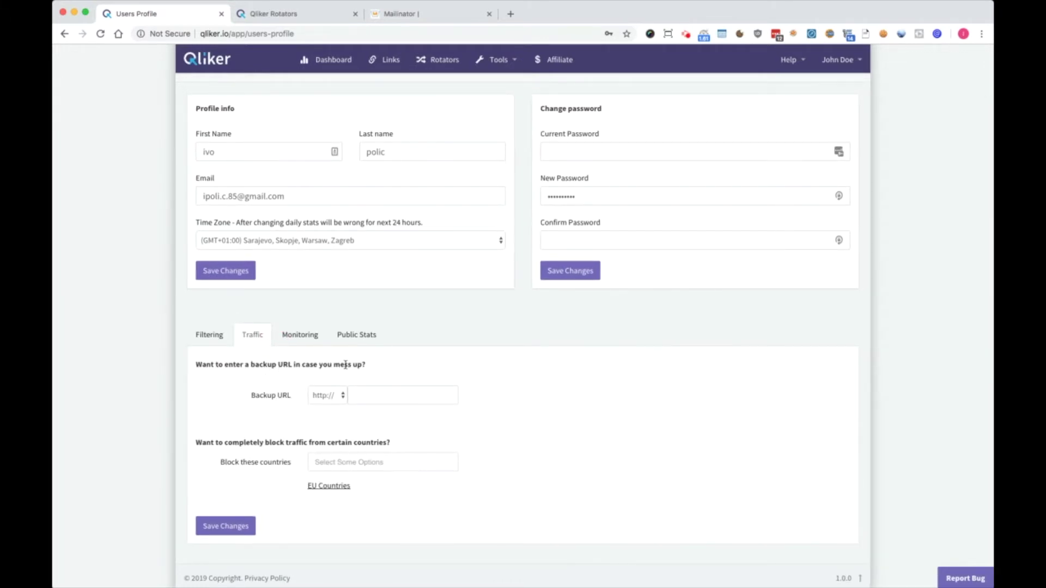
{"action": "left_click_drag", "start_coordinate": [345, 364], "coordinate": [273, 368]}
{"action": "left_click", "coordinate": [285, 385]}
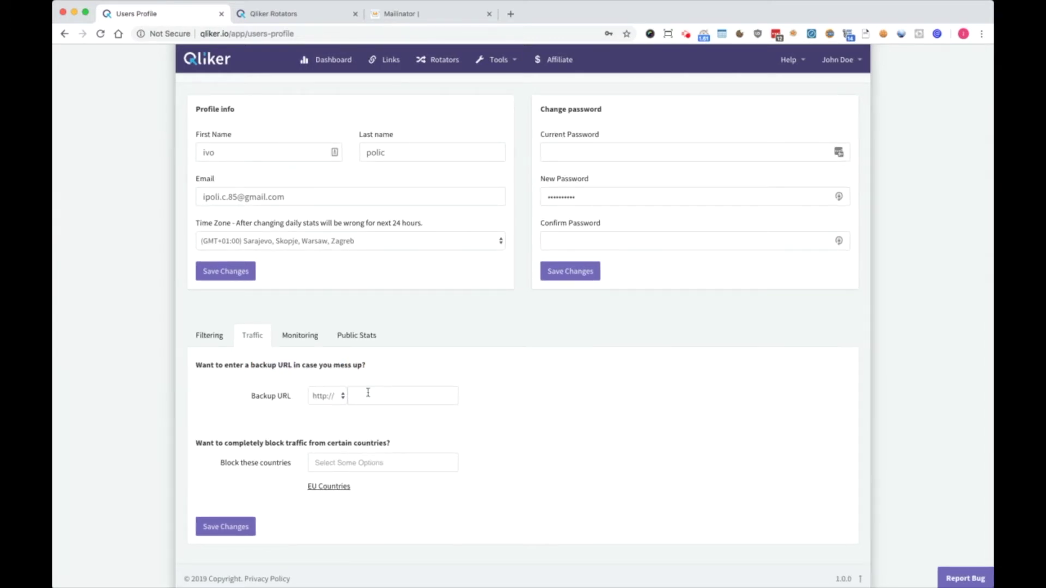
{"action": "left_click", "coordinate": [346, 461]}
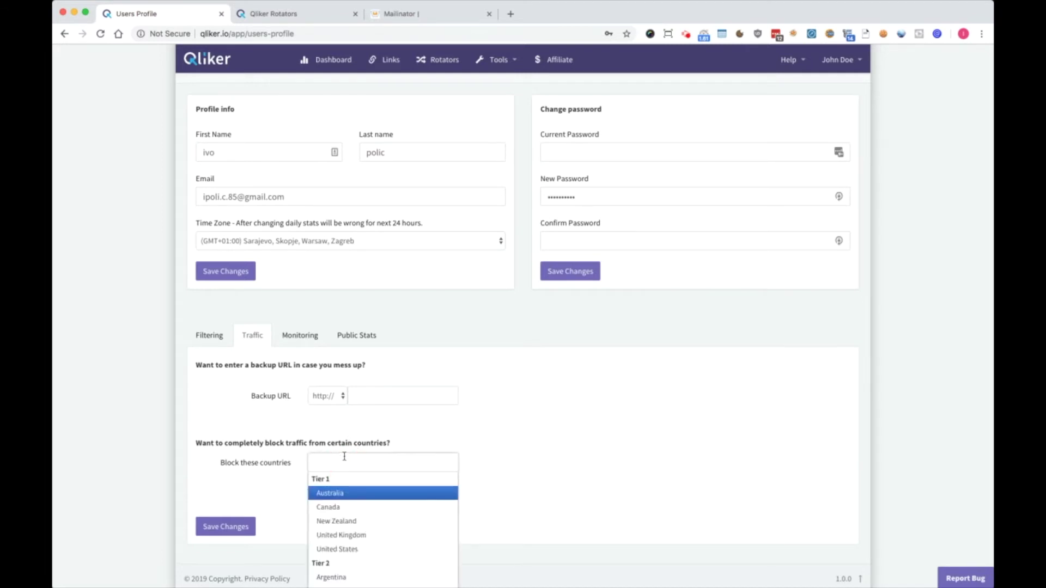
{"action": "type", "text": "china"}
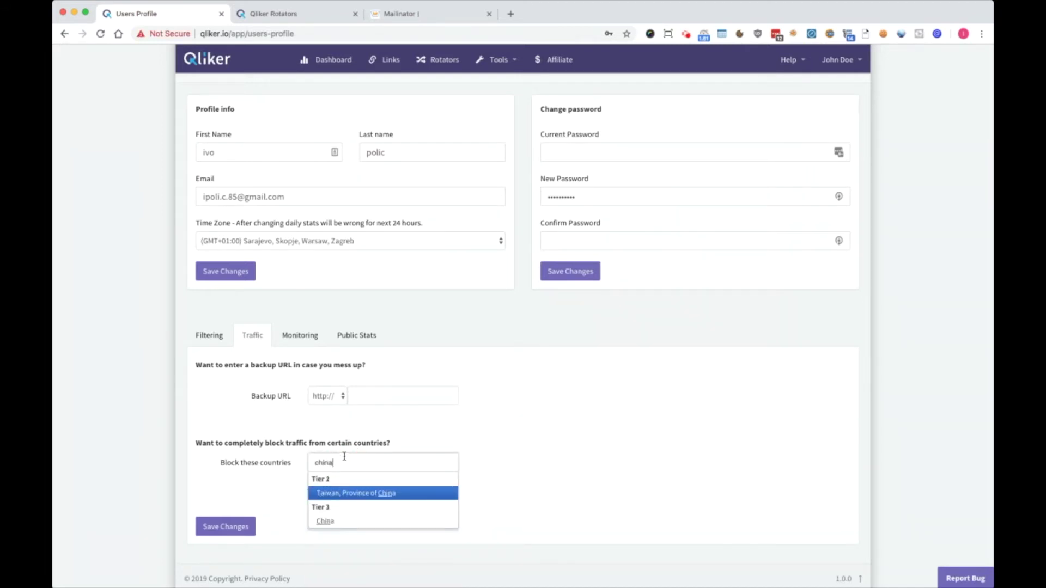
{"action": "left_click", "coordinate": [340, 521]}
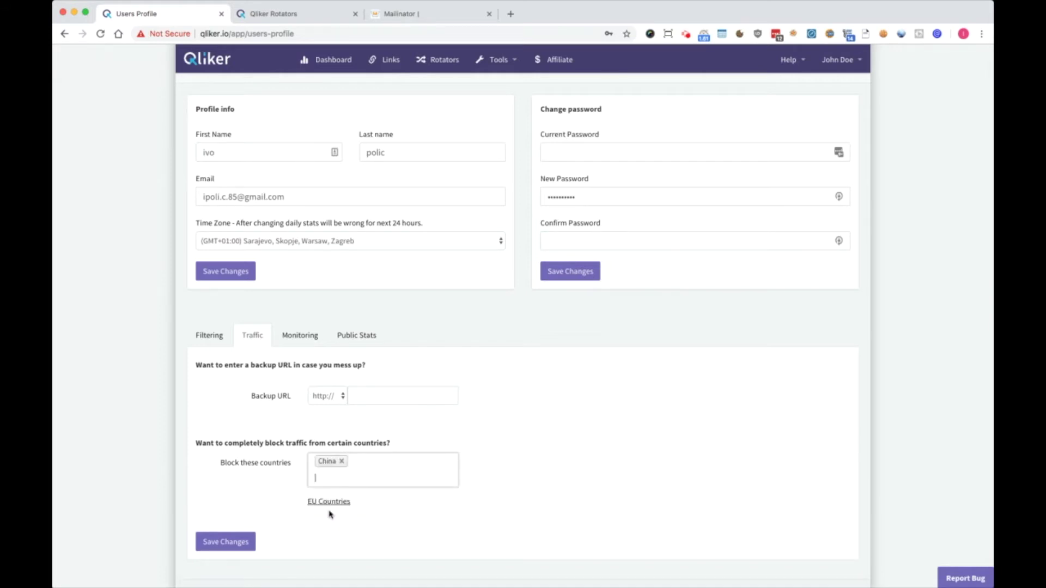
{"action": "left_click", "coordinate": [233, 540]}
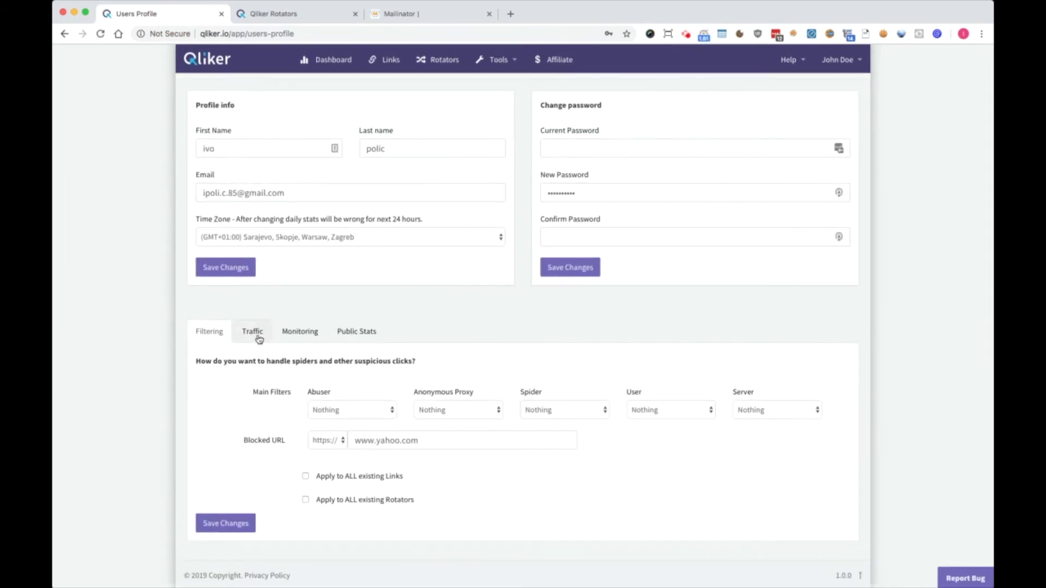
{"action": "left_click", "coordinate": [259, 338]}
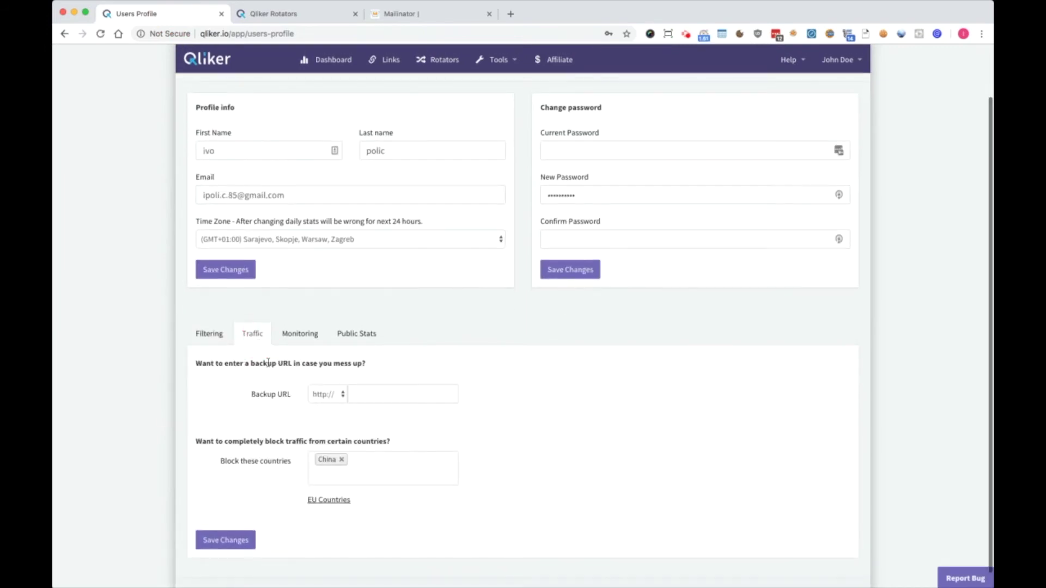
{"action": "left_click", "coordinate": [298, 337]}
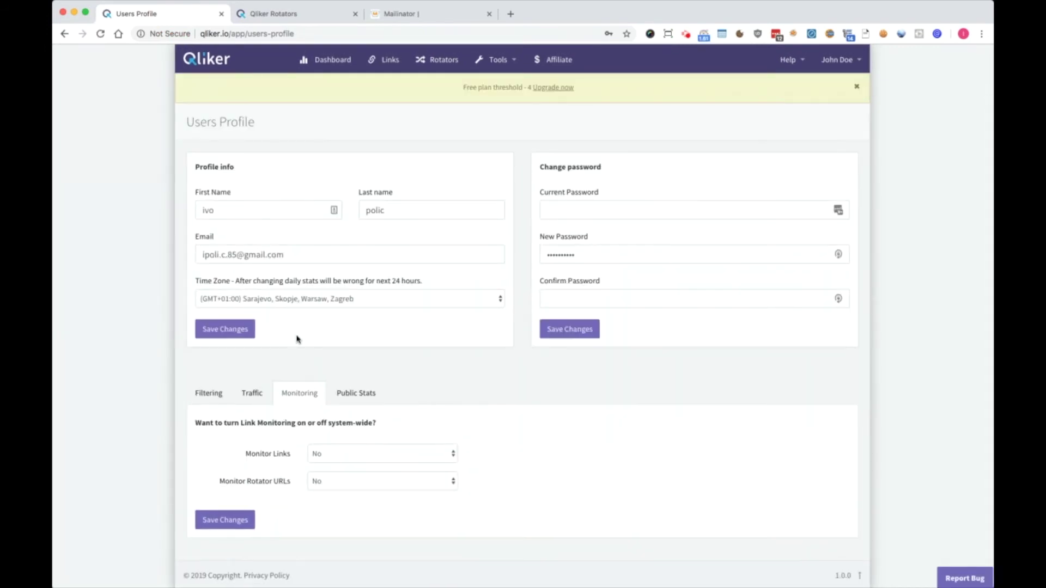
Step: Switch off ENG and CPC in Public Stats, save, and confirm the change
{"action": "left_click", "coordinate": [351, 452]}
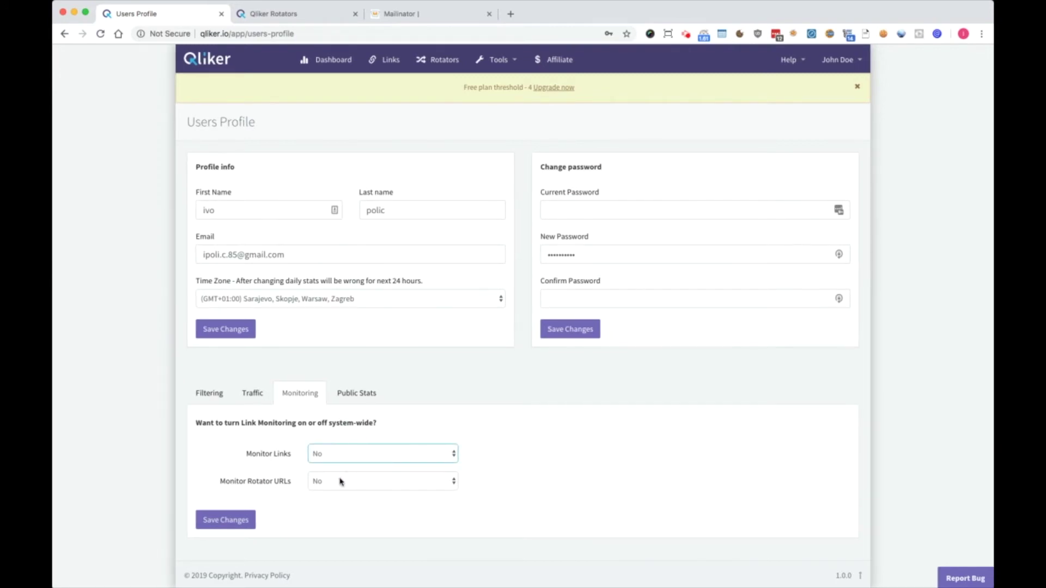
{"action": "left_click", "coordinate": [349, 403]}
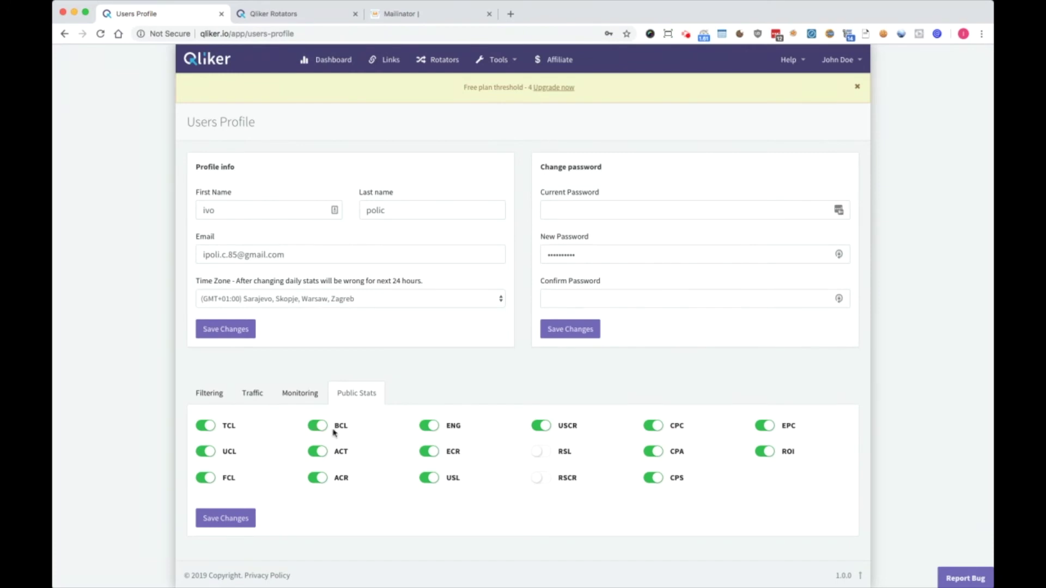
{"action": "left_click", "coordinate": [429, 431]}
{"action": "left_click", "coordinate": [653, 425]}
{"action": "left_click", "coordinate": [241, 519]}
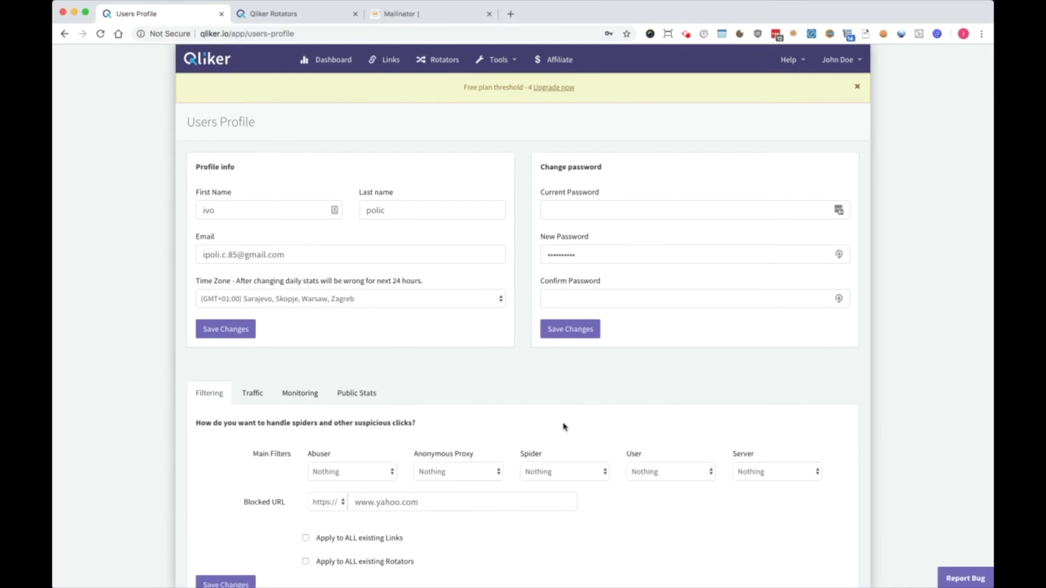
{"action": "scroll", "coordinate": [569, 422], "scroll_direction": "down", "scroll_amount": 2}
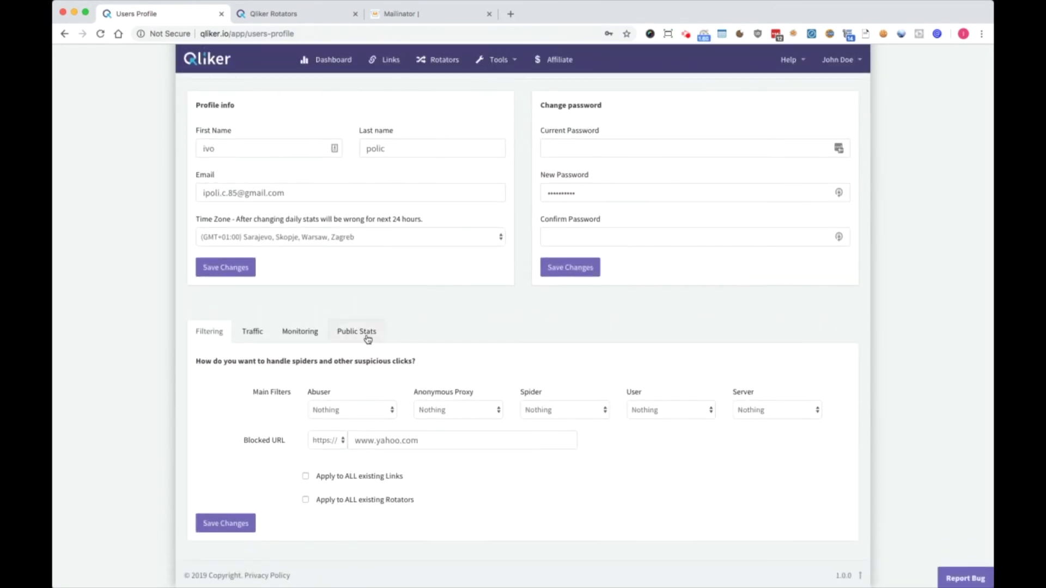
{"action": "left_click", "coordinate": [366, 338]}
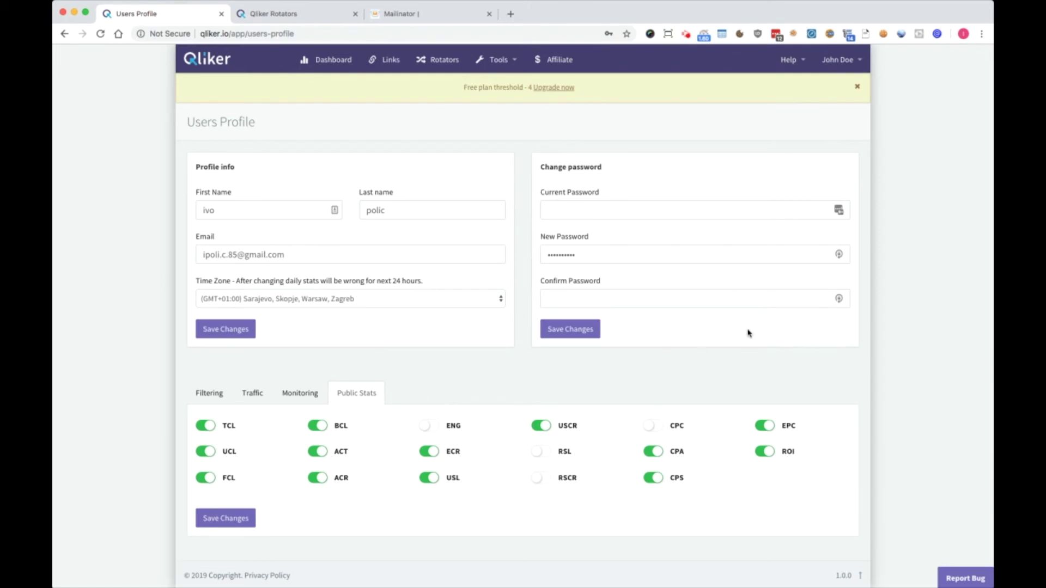
Step: Go to Billing and show the Starter $8, Advanced $23 and Professional $45 monthly plans
{"action": "left_click", "coordinate": [837, 60]}
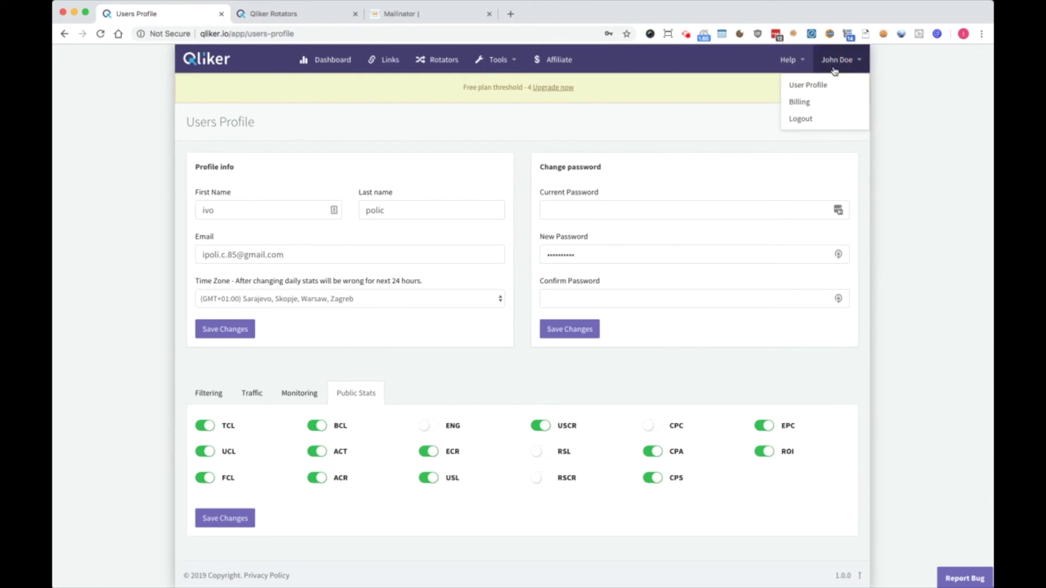
{"action": "left_click", "coordinate": [815, 101]}
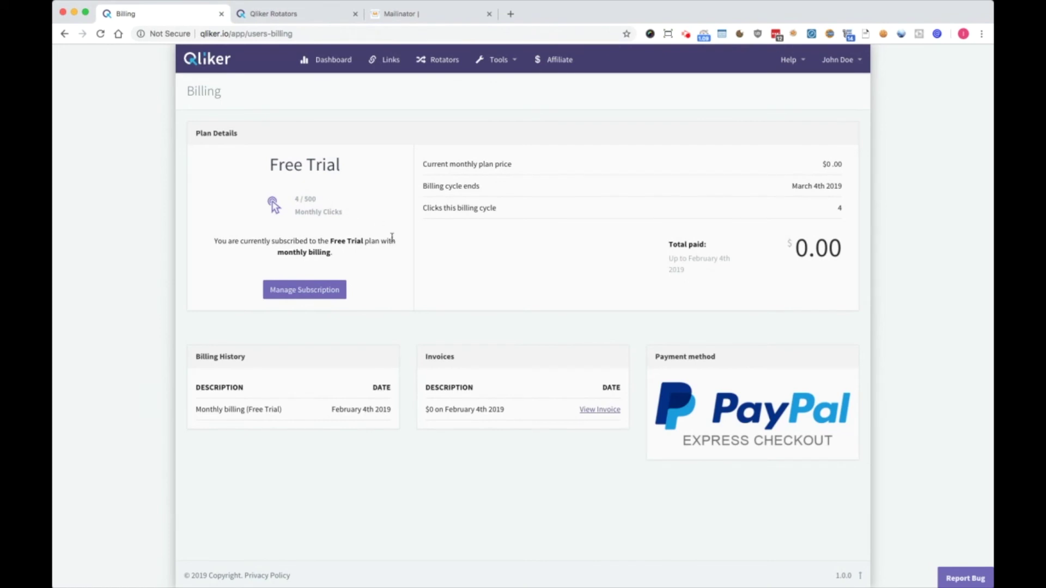
{"action": "left_click", "coordinate": [327, 291]}
{"action": "scroll", "coordinate": [325, 261], "scroll_direction": "up", "scroll_amount": 3}
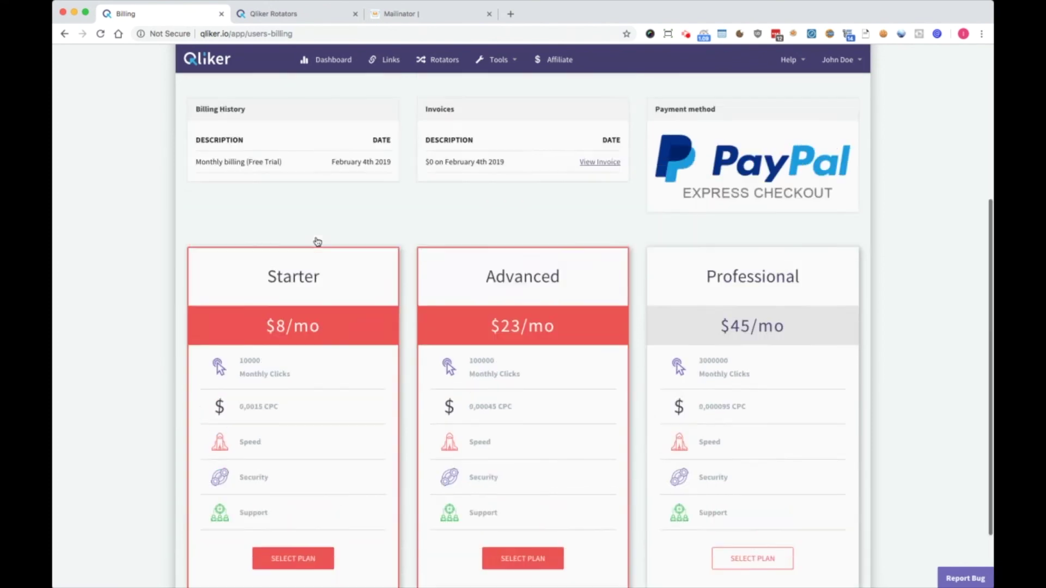
{"action": "scroll", "coordinate": [325, 212], "scroll_direction": "down", "scroll_amount": 2}
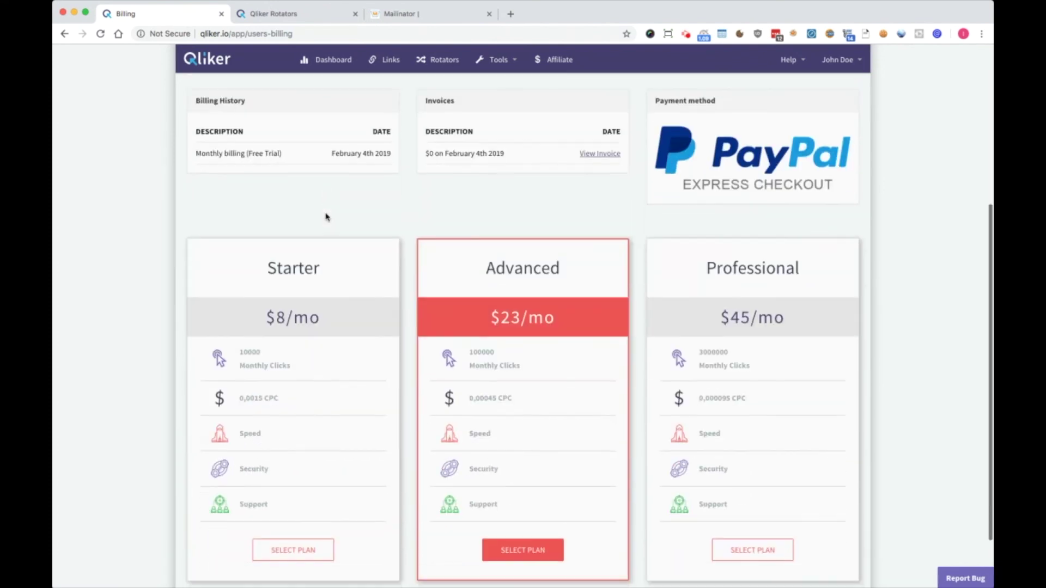
{"action": "scroll", "coordinate": [326, 342], "scroll_direction": "down", "scroll_amount": 2}
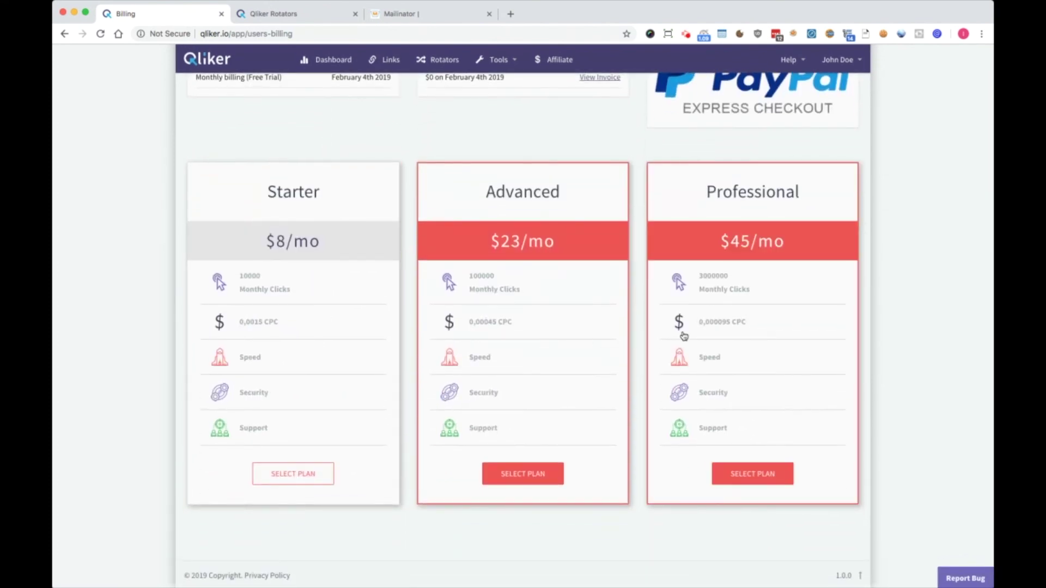